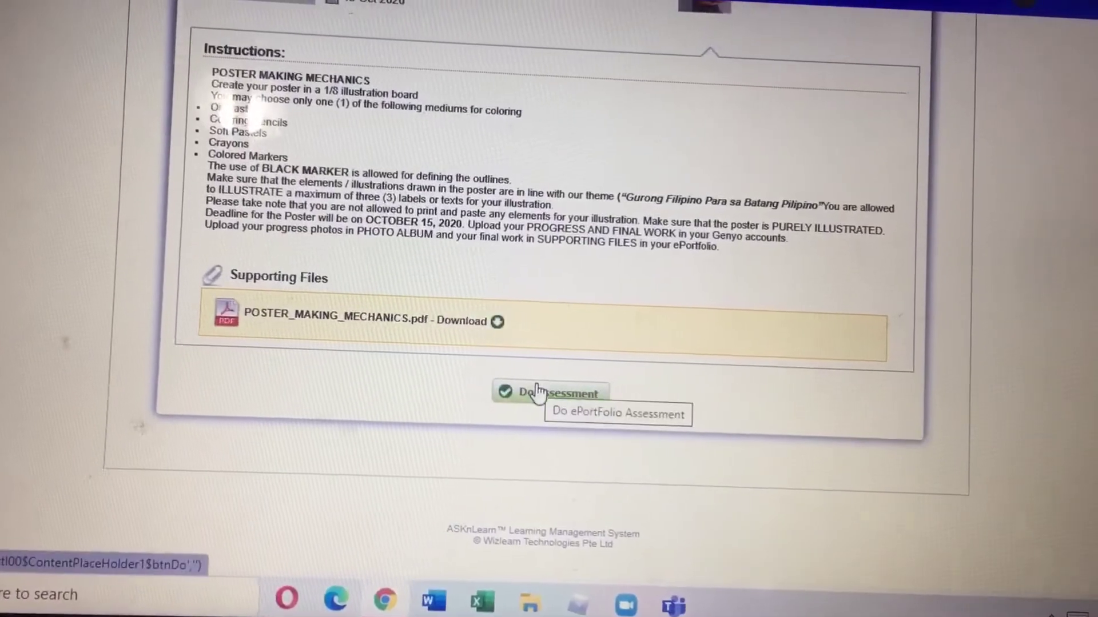
# - Start the ePortfolio assessment for the poster-making task
pyautogui.click(538, 393)
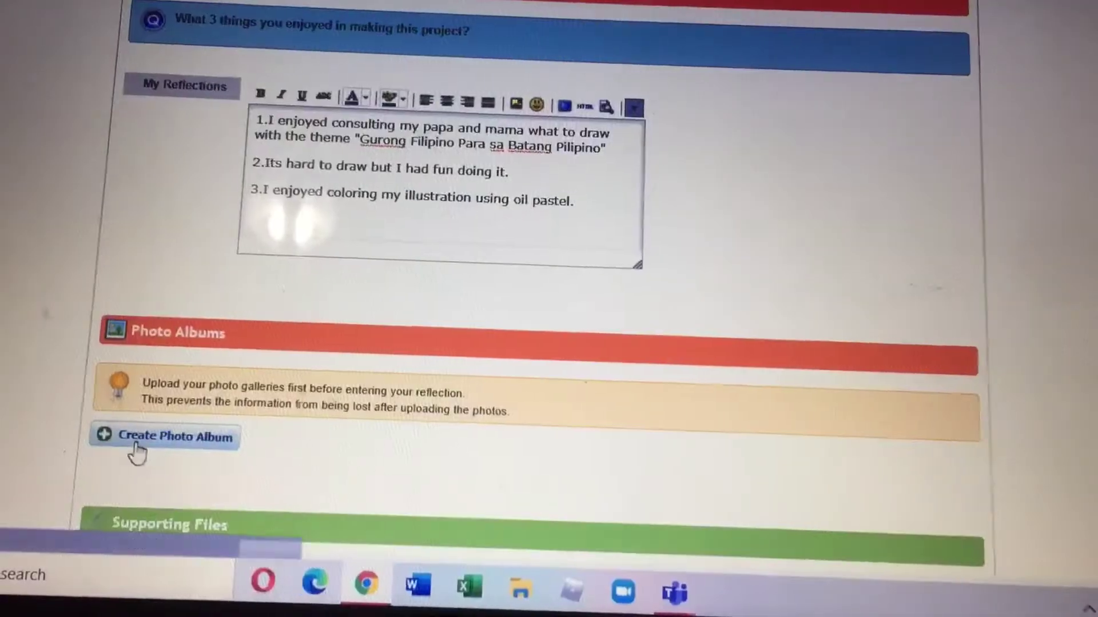
# - Create Samantha's Photo Album and upload the sixth progress photo to it
pyautogui.click(137, 451)
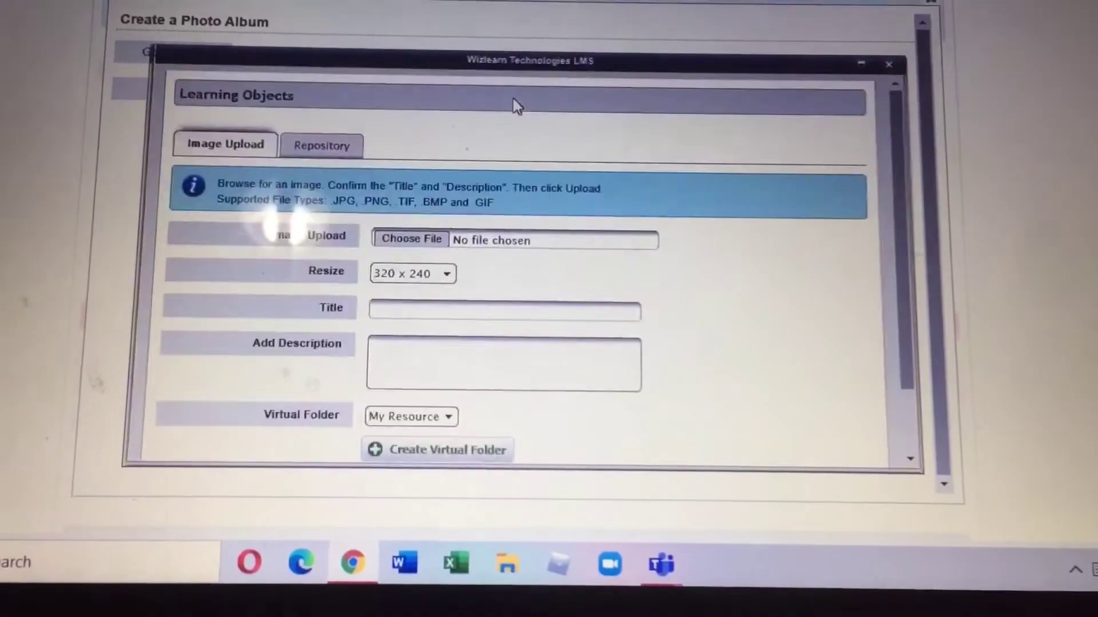
pyautogui.click(391, 237)
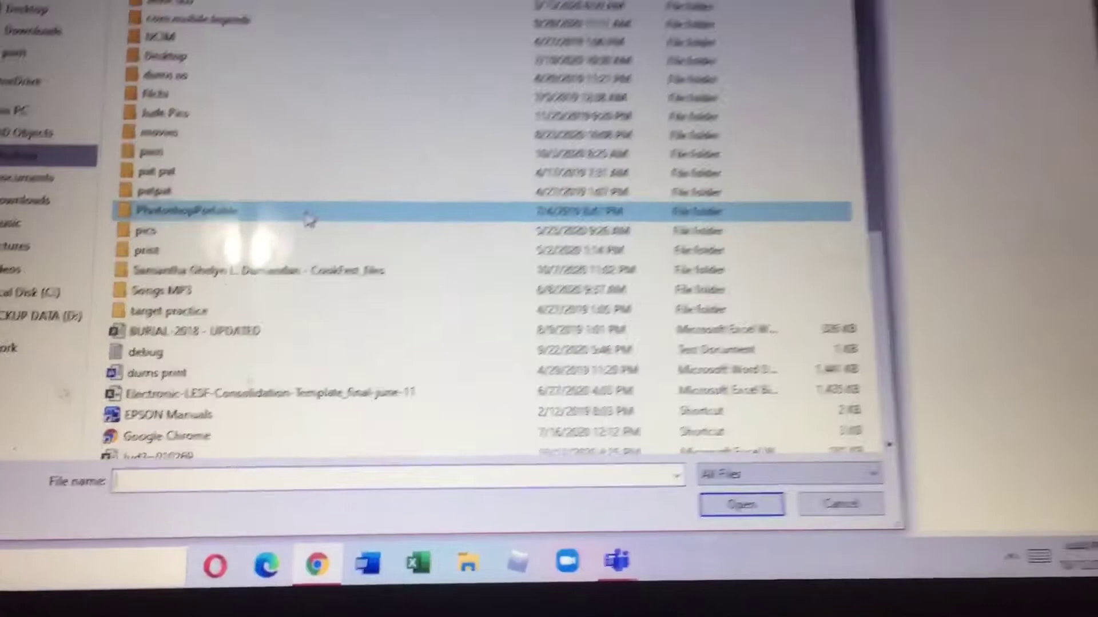
pyautogui.scroll(-6, 306, 215)
pyautogui.click(190, 278)
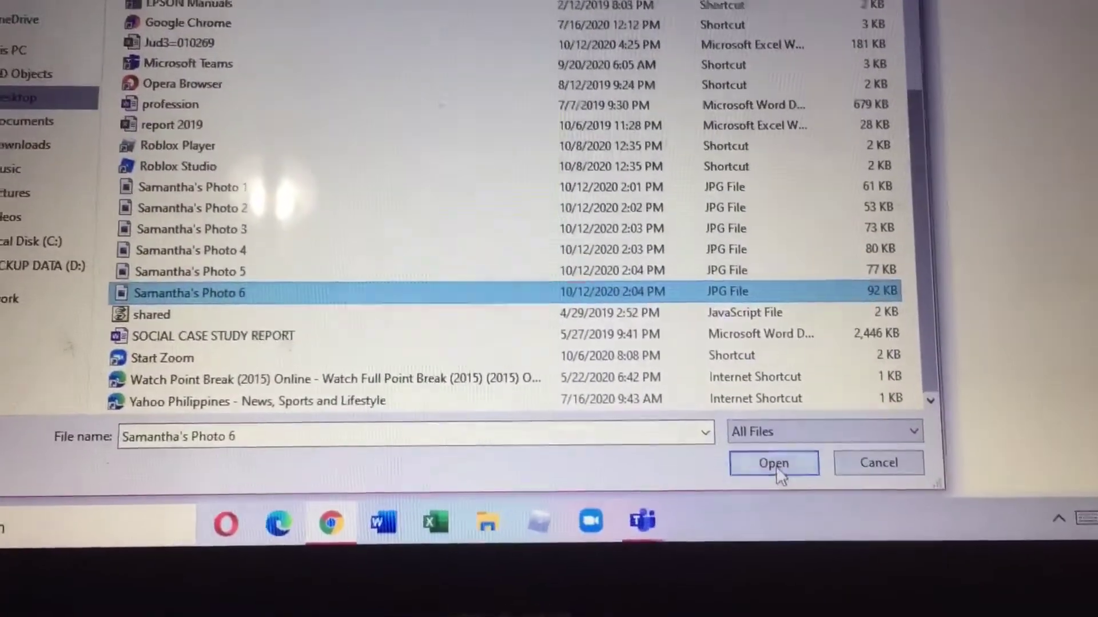
pyautogui.click(744, 443)
pyautogui.scroll(-2, 467, 364)
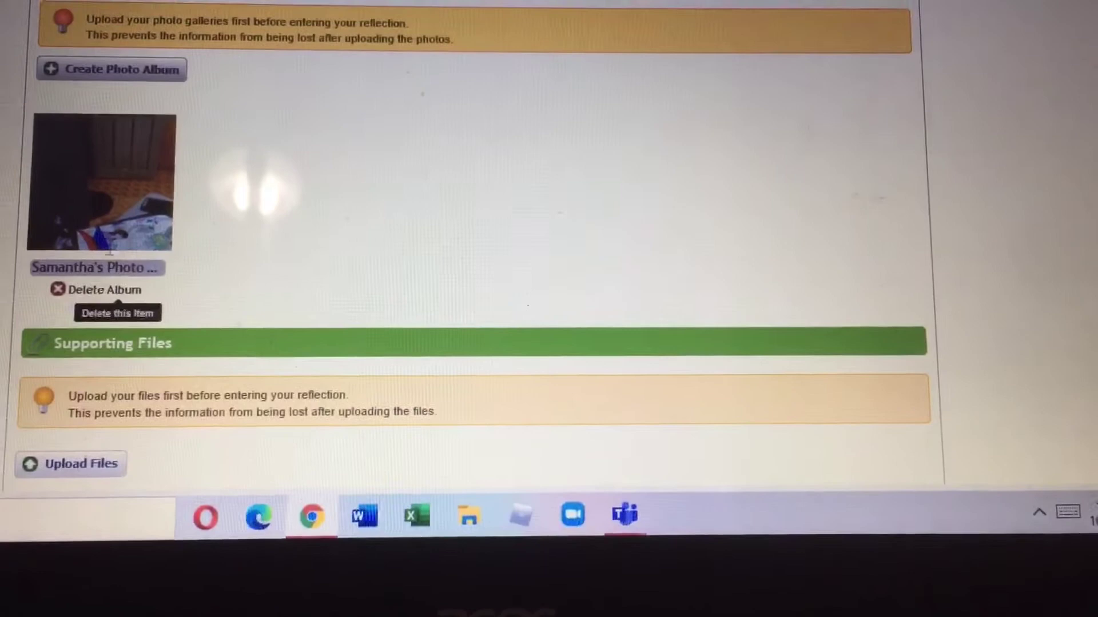
# - Upload Samantha's Photo 5 into Samantha's Photo Album
pyautogui.click(74, 420)
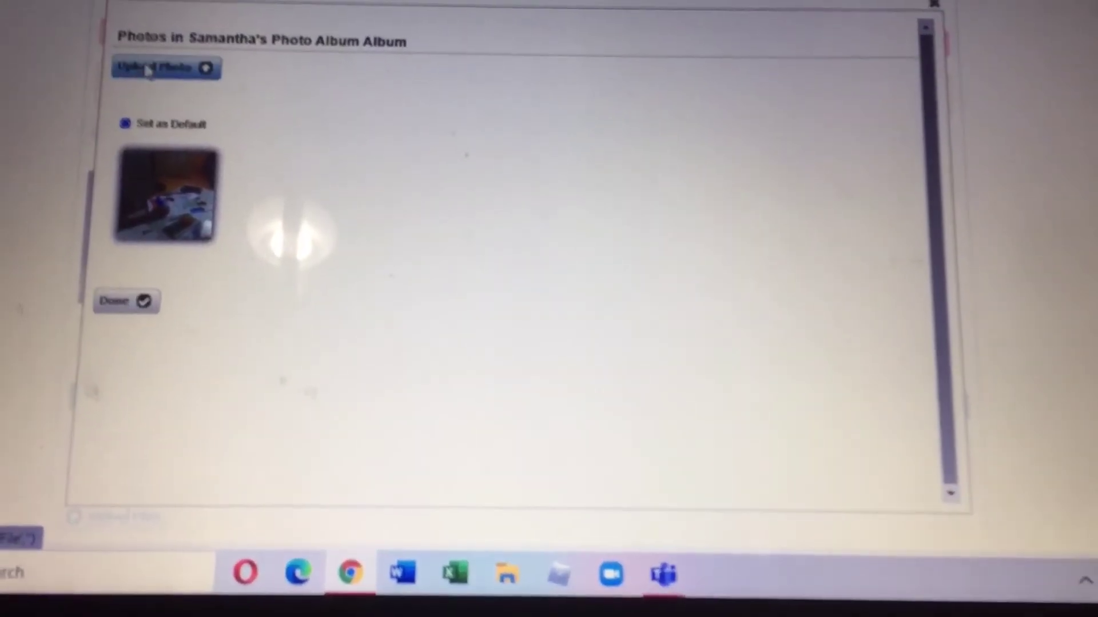
pyautogui.click(147, 70)
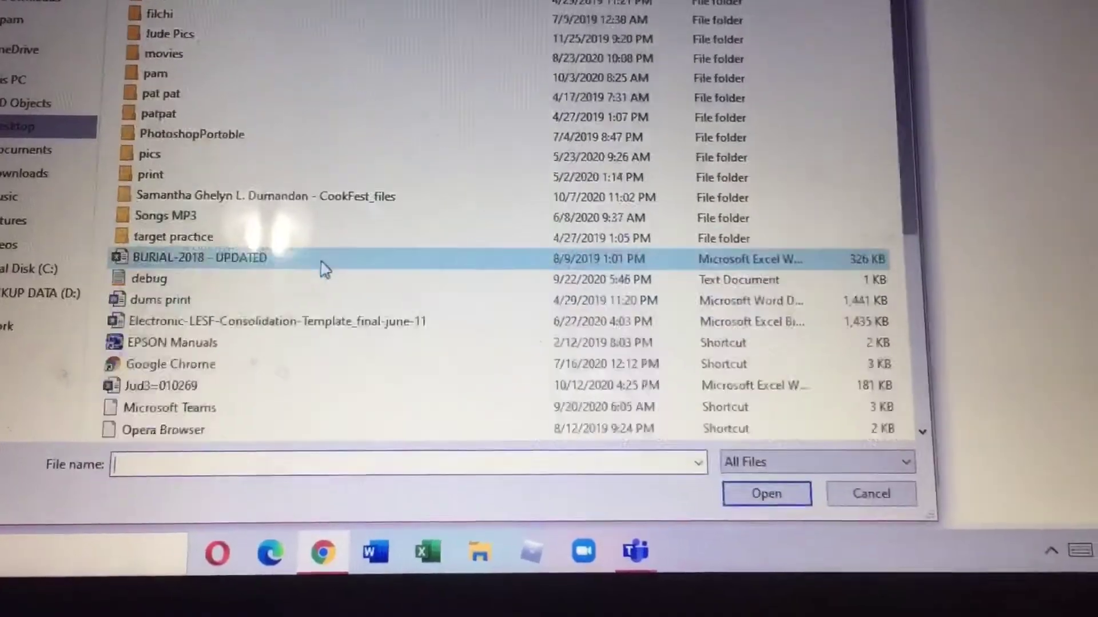
pyautogui.scroll(-5, 319, 265)
pyautogui.click(257, 296)
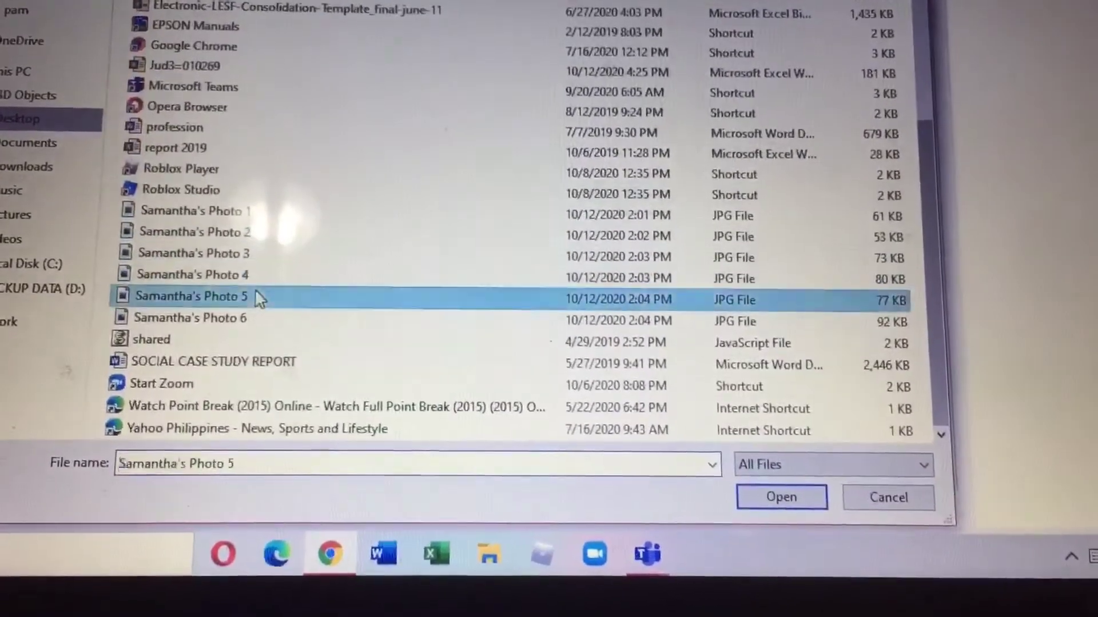
pyautogui.click(802, 502)
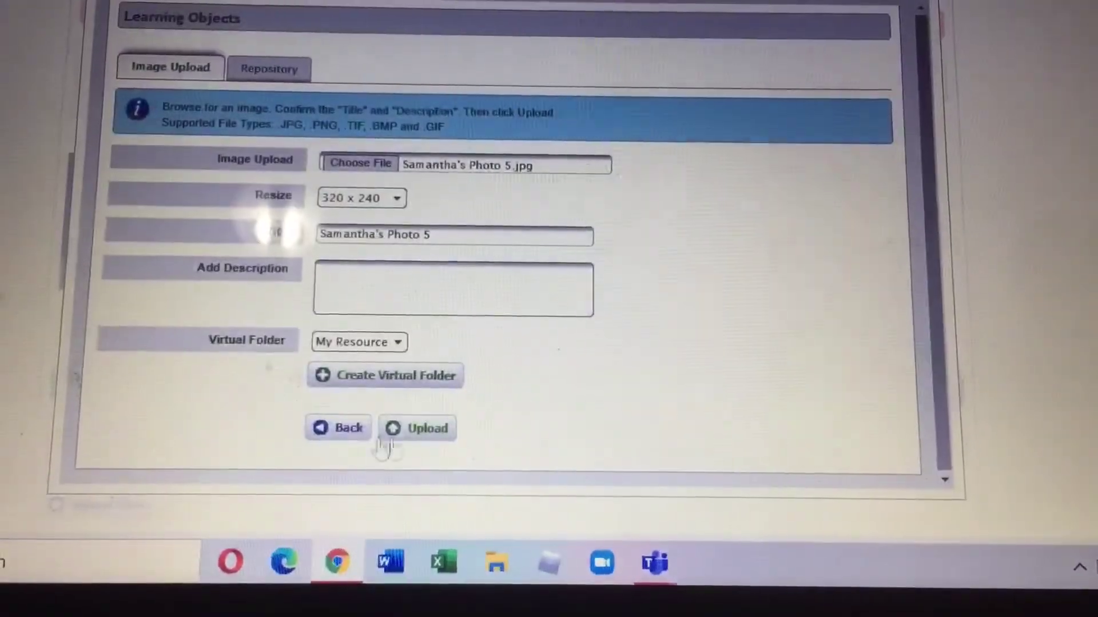
pyautogui.click(421, 430)
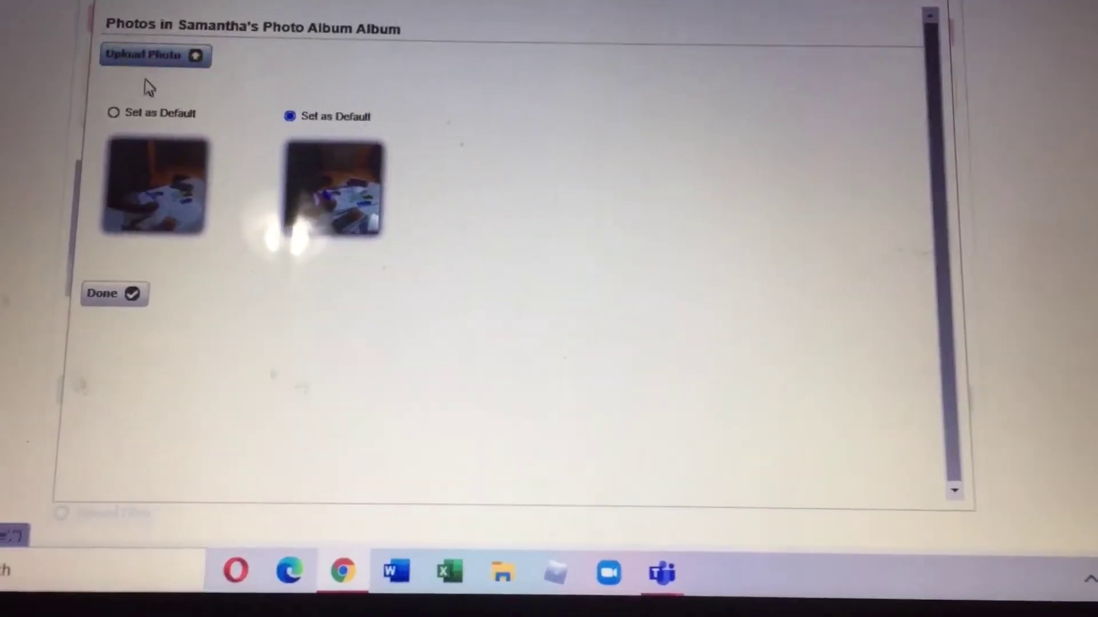
# - Upload Samantha's Photo 4 and Photo 3 into the album
pyautogui.click(145, 58)
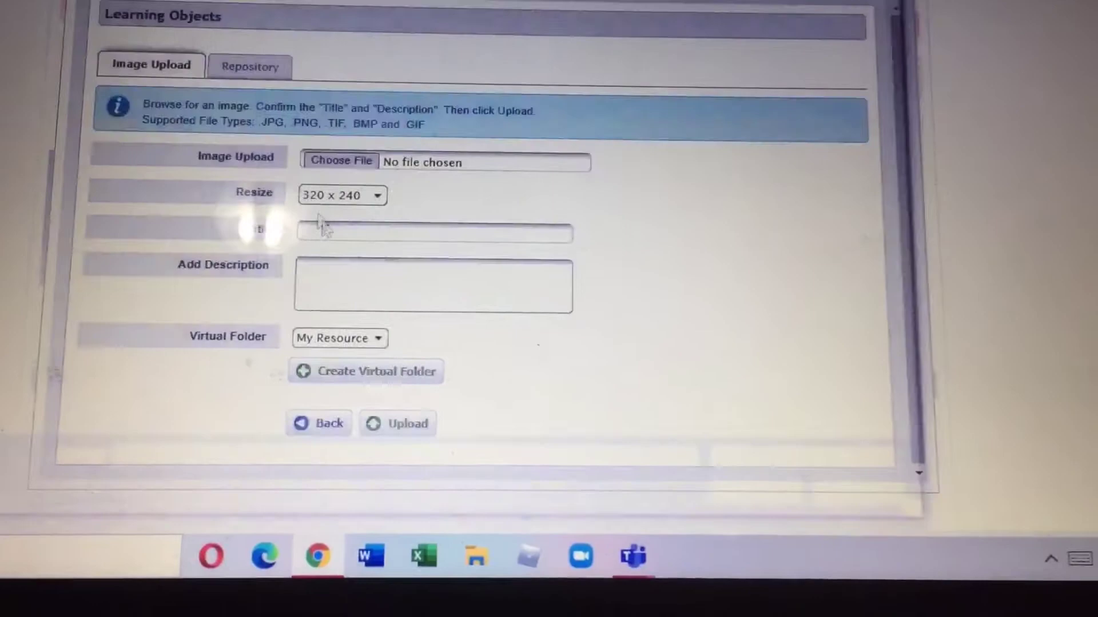
pyautogui.click(342, 162)
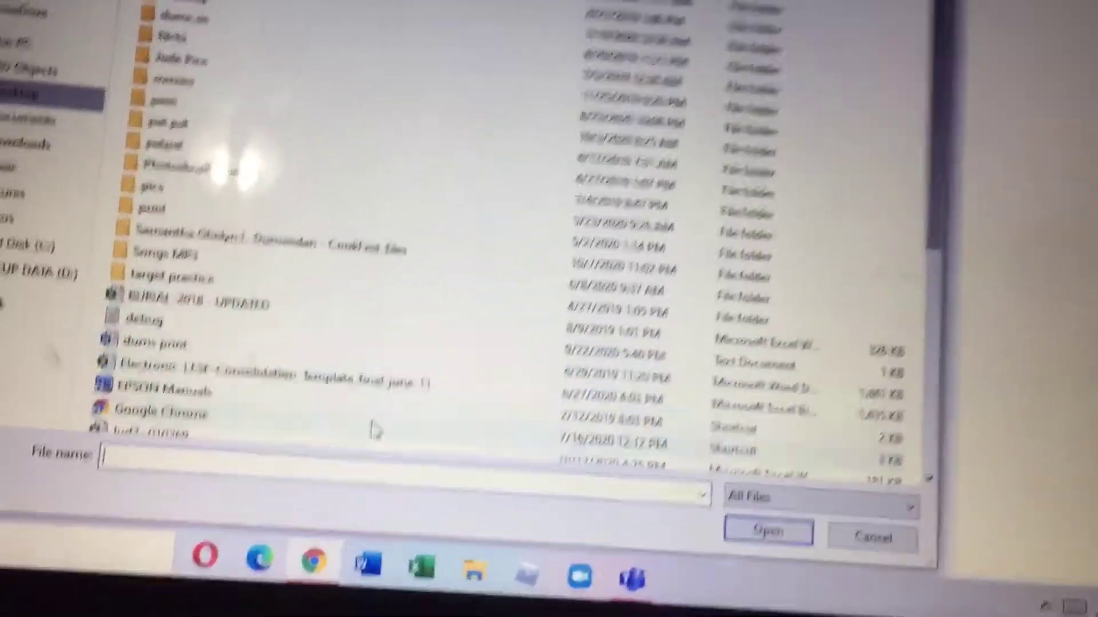
pyautogui.scroll(-4, 377, 215)
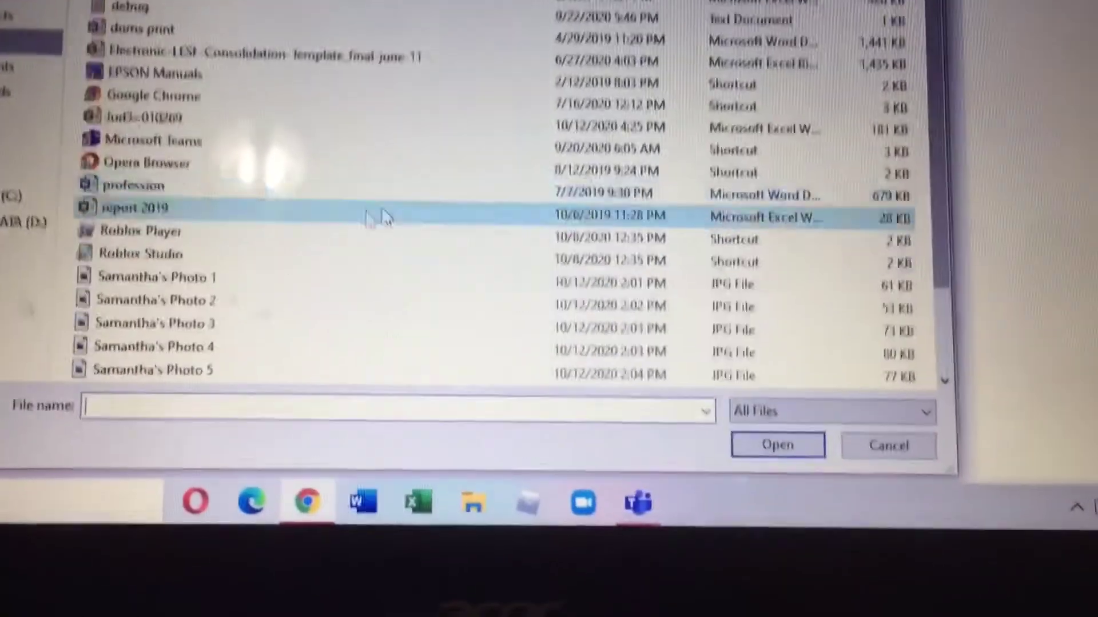
pyautogui.scroll(-2, 326, 171)
pyautogui.click(319, 188)
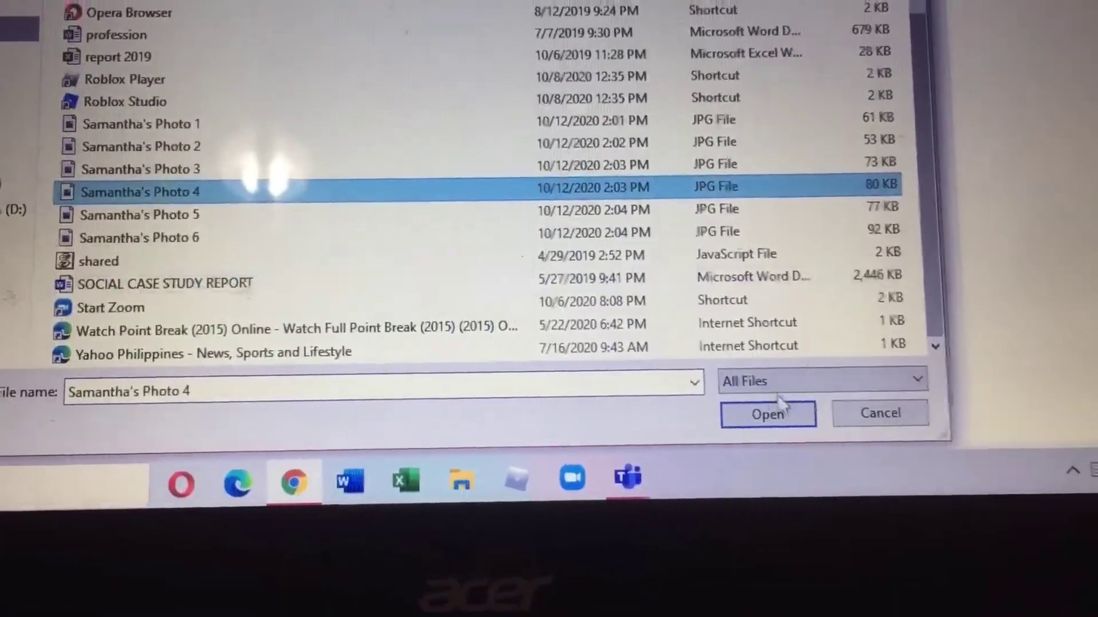
pyautogui.click(781, 417)
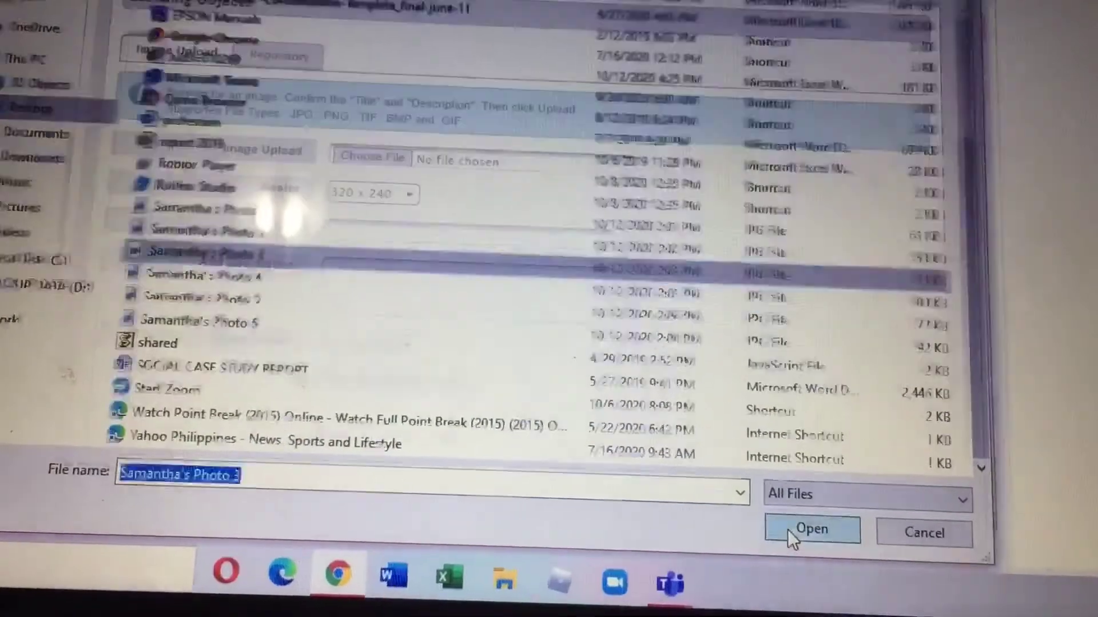
pyautogui.click(793, 538)
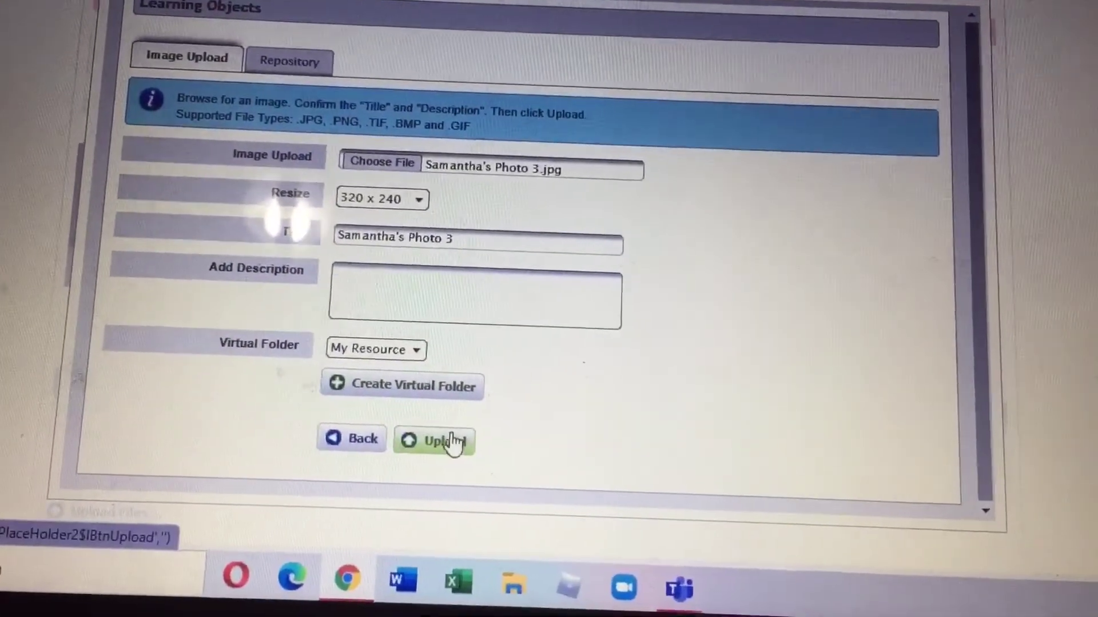
pyautogui.click(452, 442)
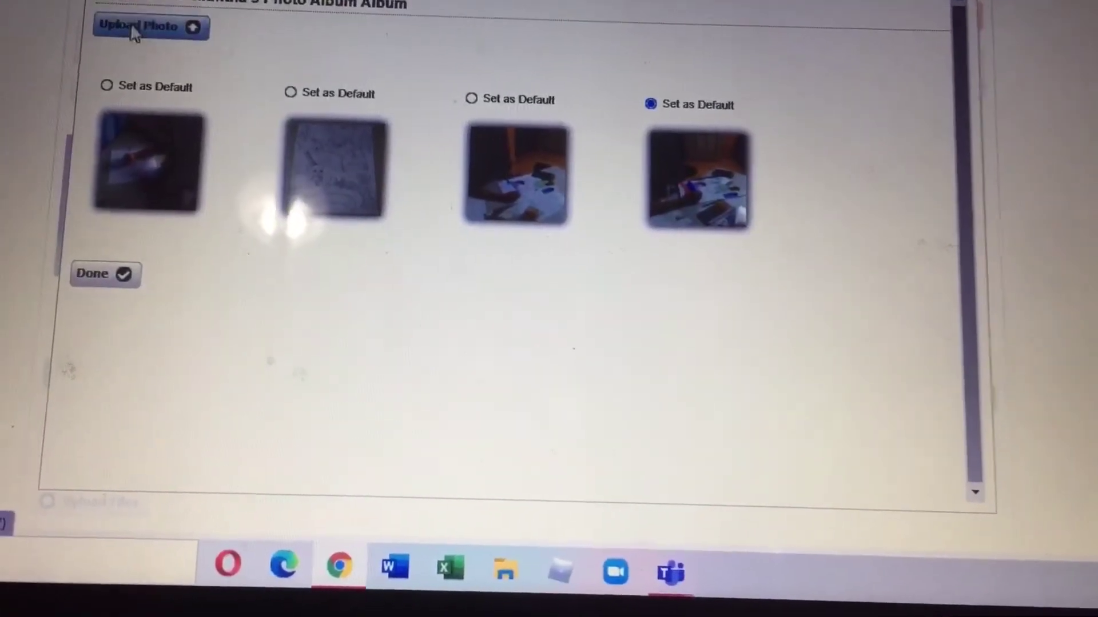
# - Add the last photo, make the first photo the default thumbnail, and finish the album
pyautogui.click(138, 27)
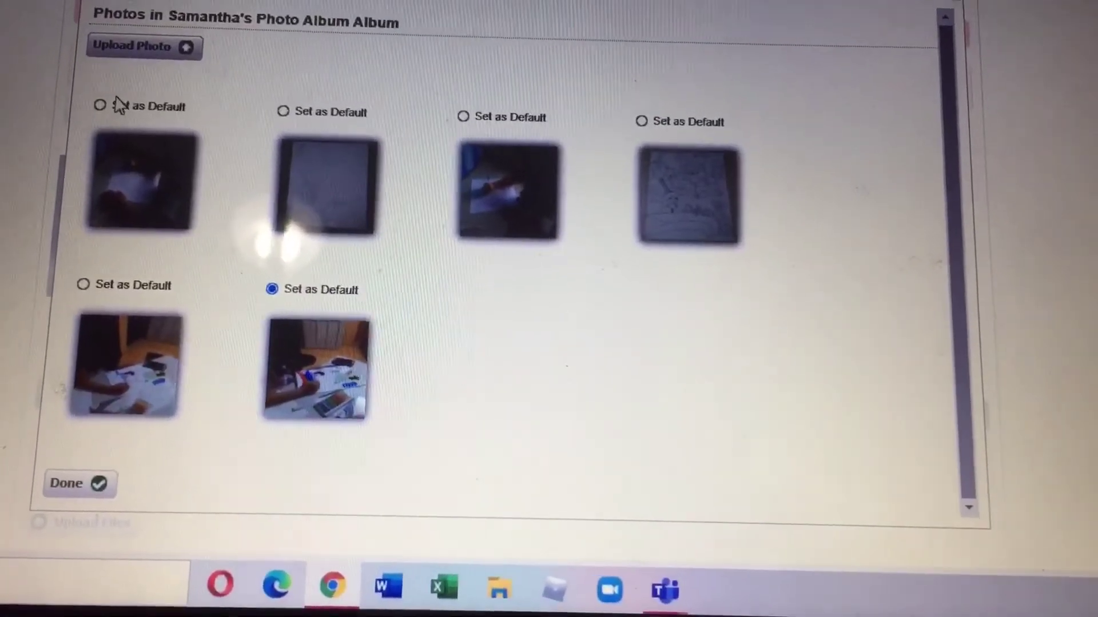
pyautogui.click(119, 104)
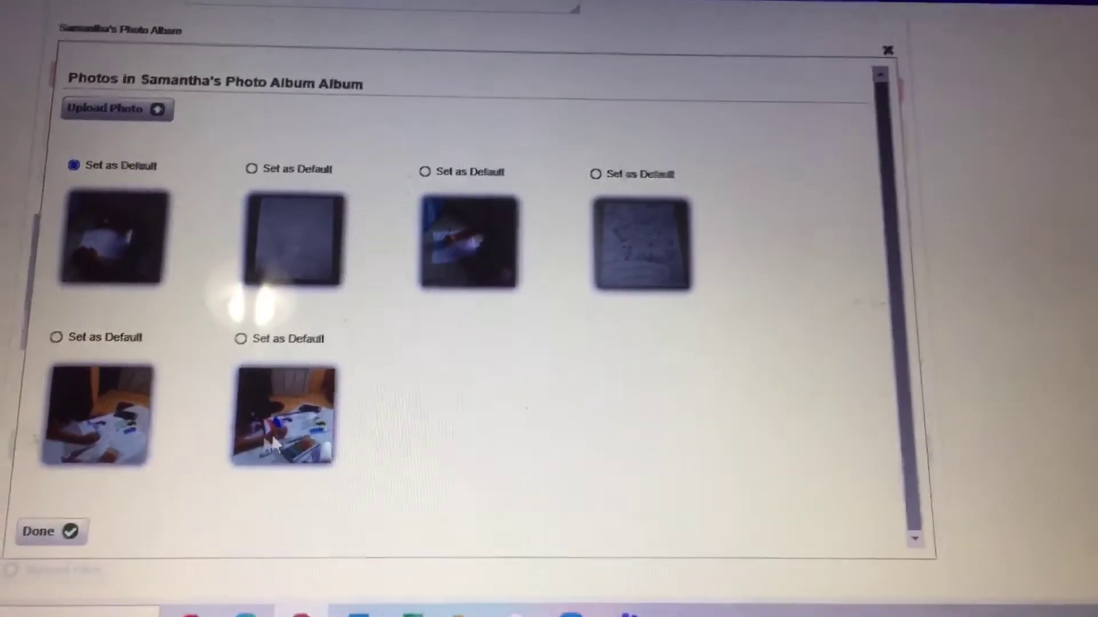
pyautogui.click(43, 531)
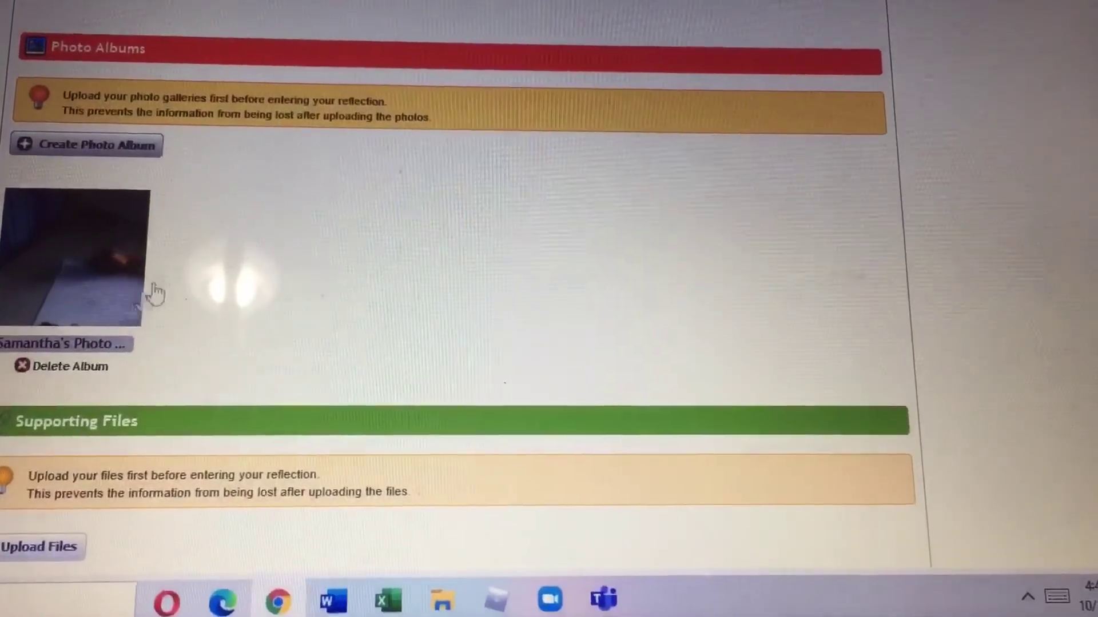
pyautogui.scroll(-2, 116, 343)
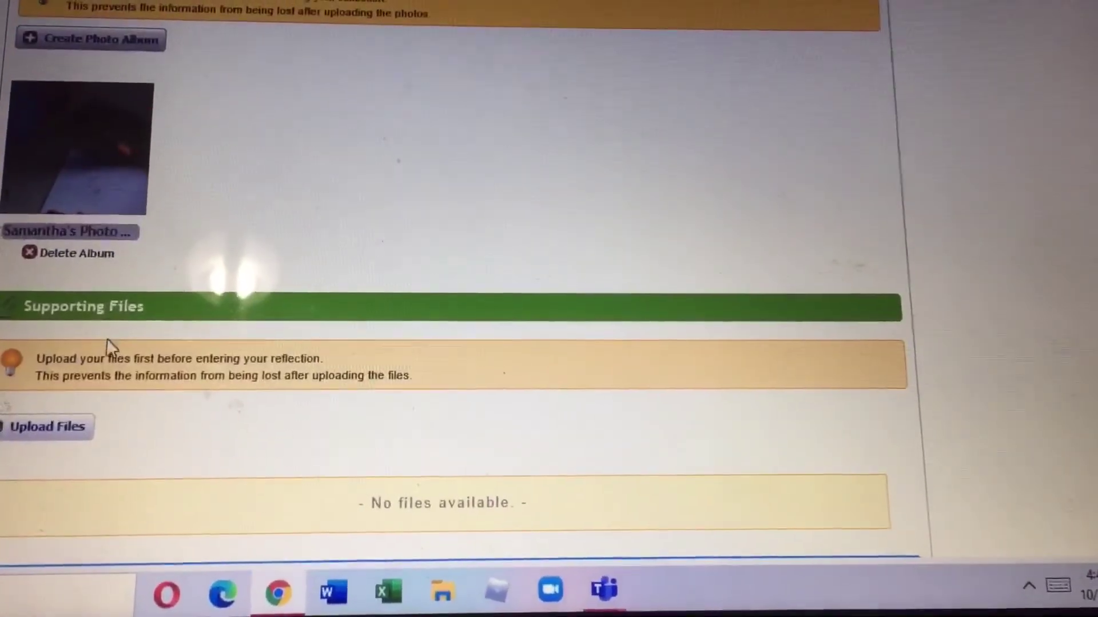